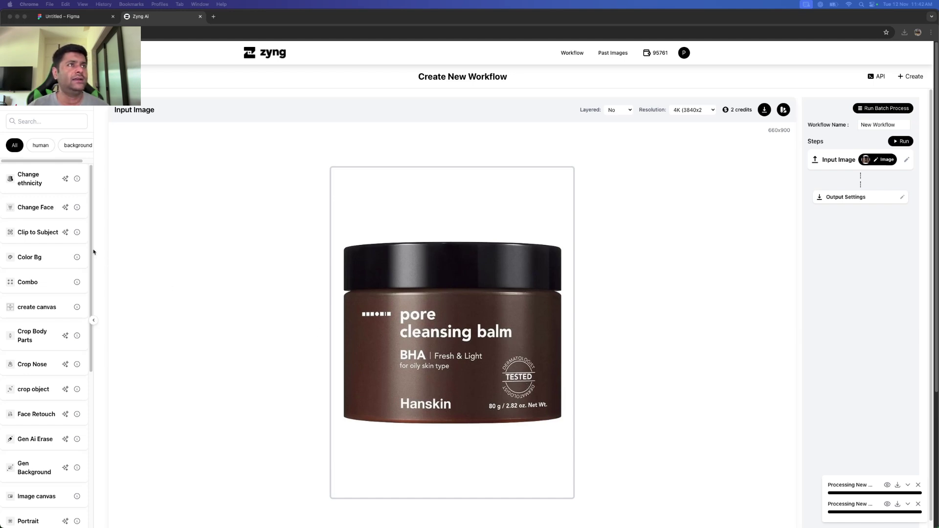
Add a Combo step to the workflow and set its output to 1000×1000
left_click_drag(13, 290, 822, 235)
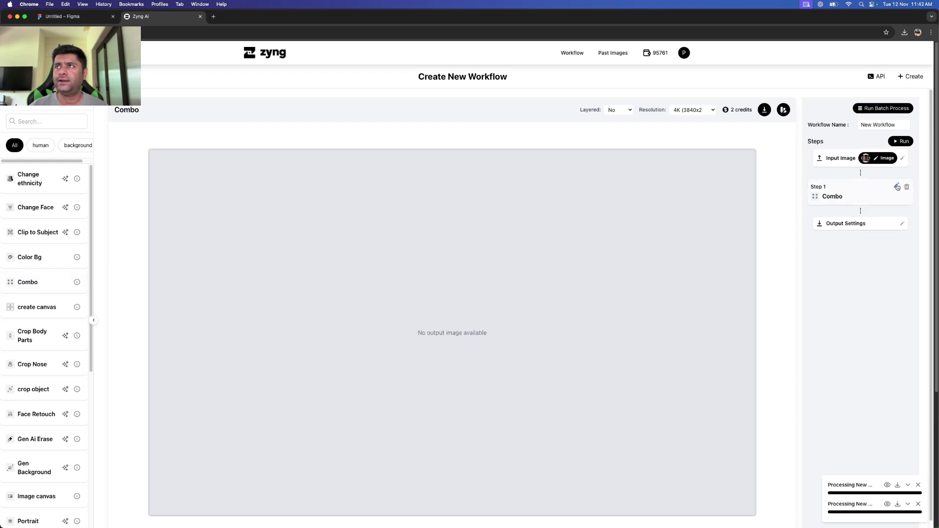
left_click(896, 187)
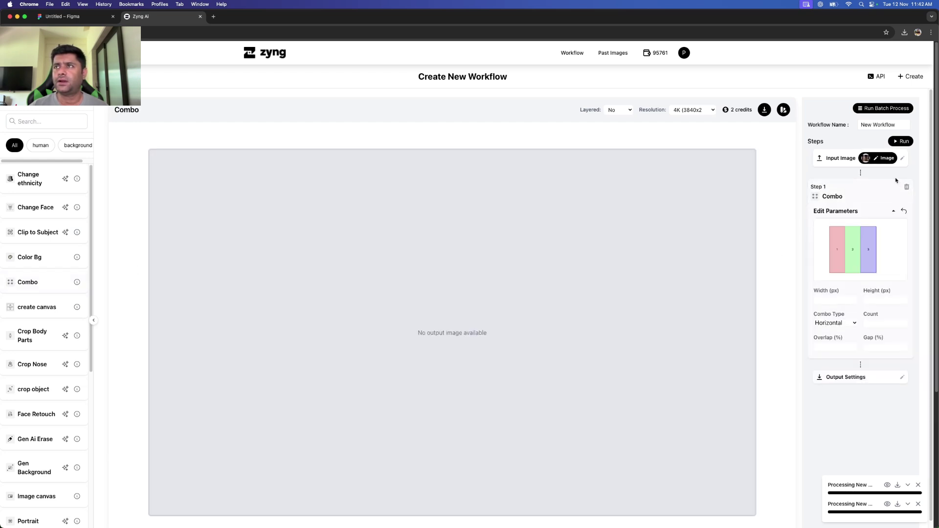
left_click(832, 301)
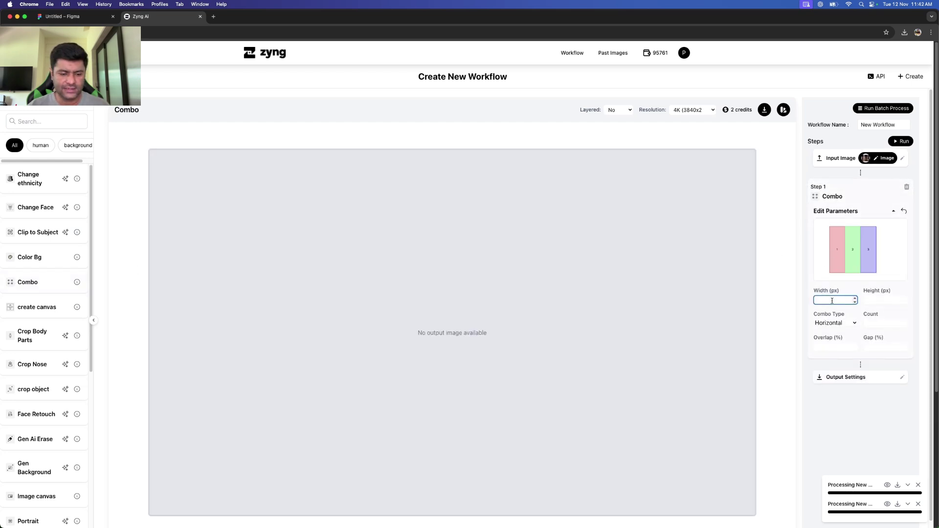
type("1000")
key("Tab")
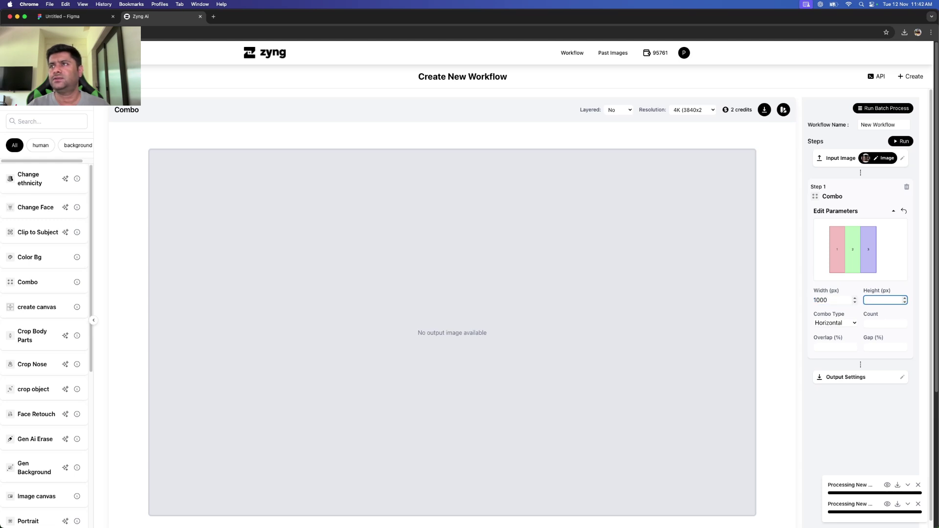
type("1000")
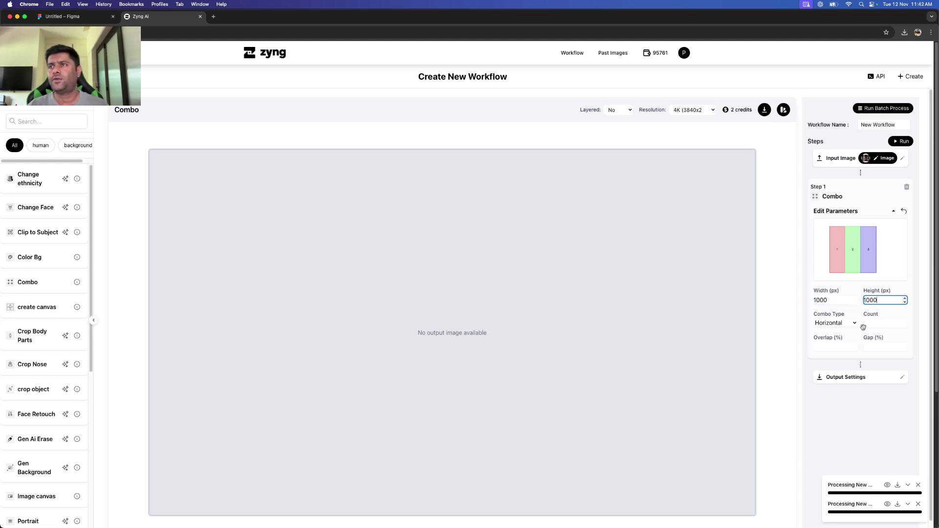
Set Combo to Horizontal with 3 copies, overlap 00 and a 5% gap, then run
left_click(849, 324)
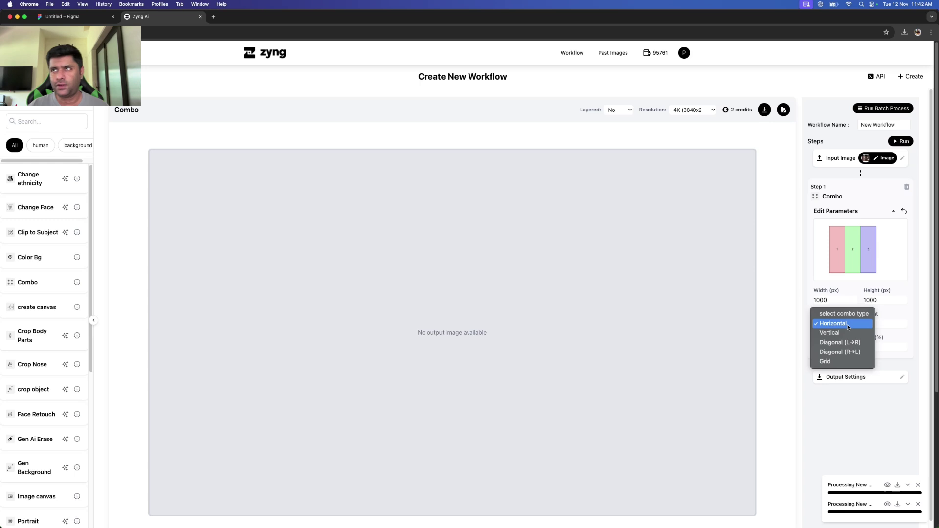
left_click(848, 325)
left_click(876, 324)
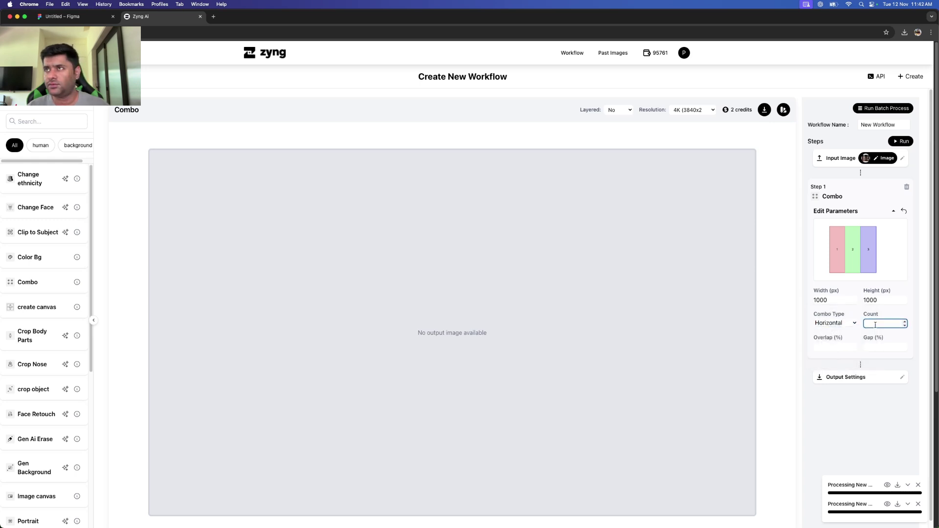
left_click(834, 348)
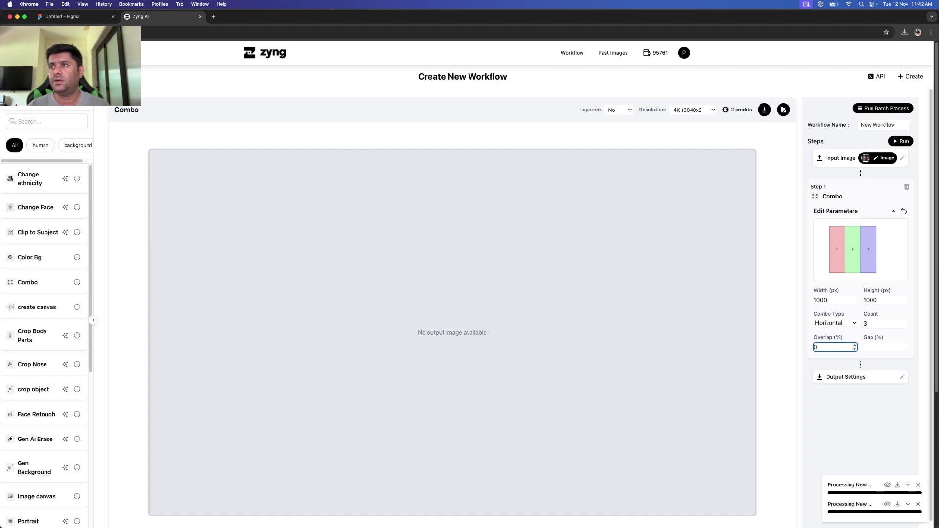
left_click(887, 347)
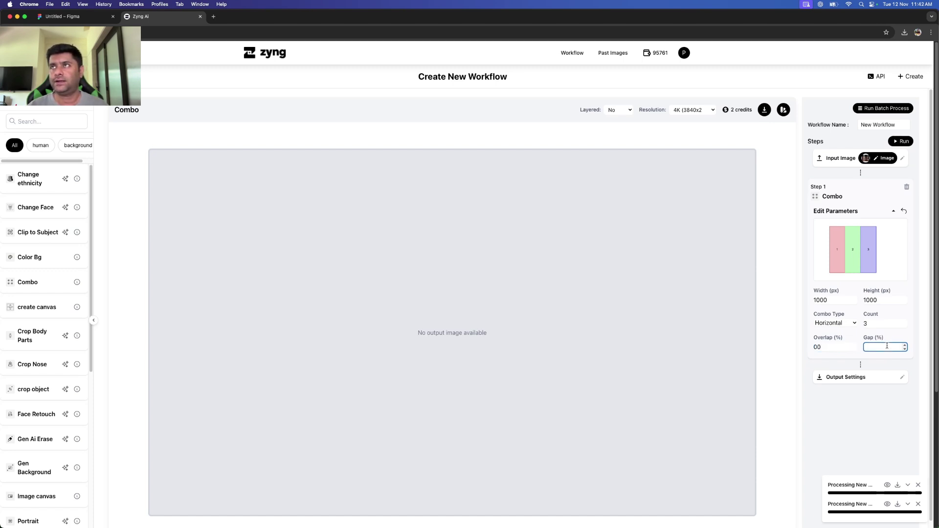
left_click(900, 141)
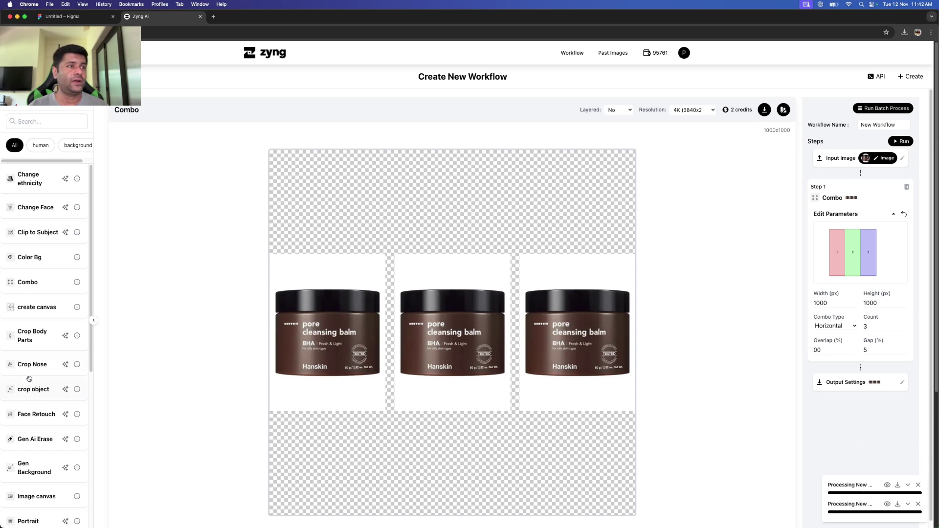
Wait for the 1000×1000 output of three jars in a row, then scroll the tool list down
scroll(30, 380, "down", 5)
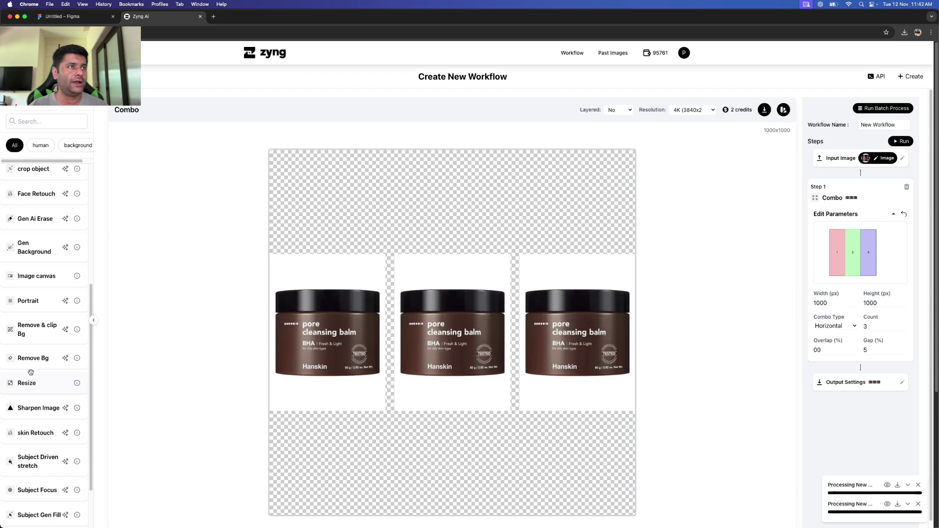
Insert a Remove & clip Bg step before Combo, rerun for clipped jars, and select the Count field
left_click_drag(32, 329, 846, 185)
left_click(894, 140)
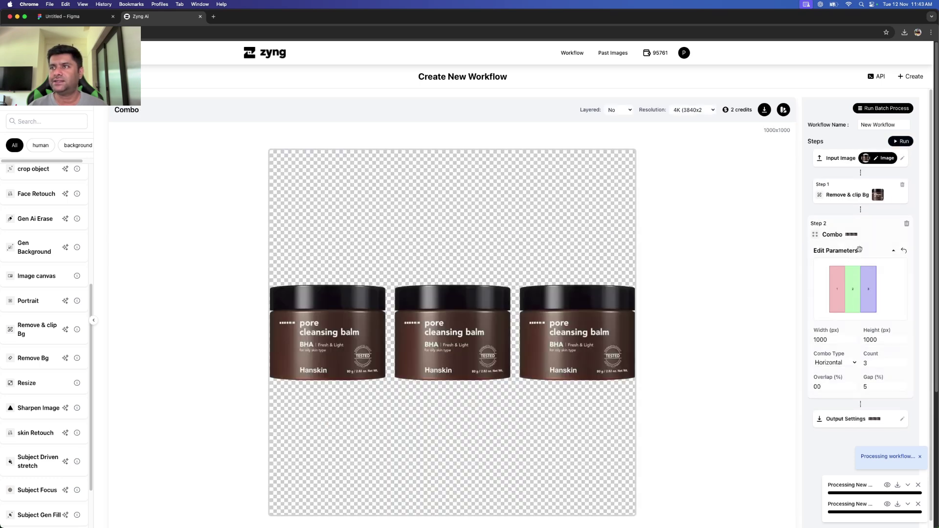
double_click(871, 362)
Set the copy count to 5 and render the jars in a row, then stacked Vertical
type("5")
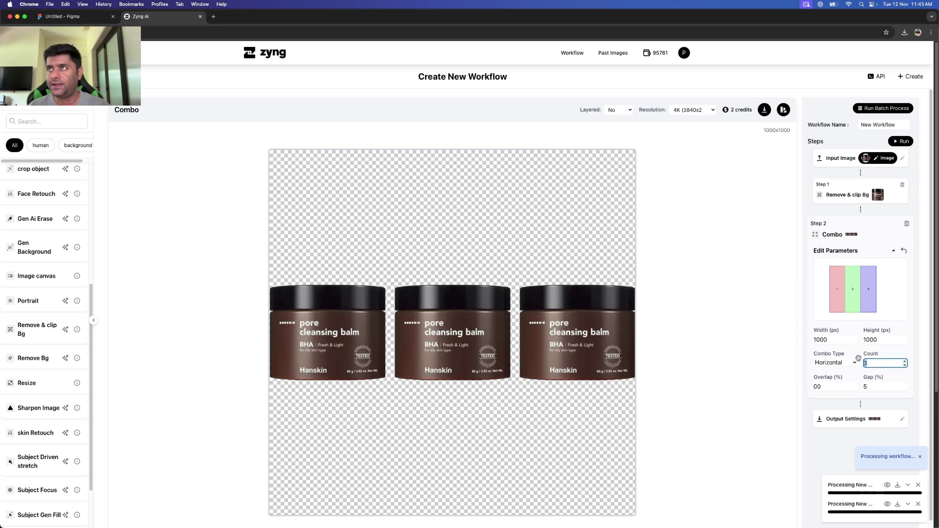
left_click(900, 141)
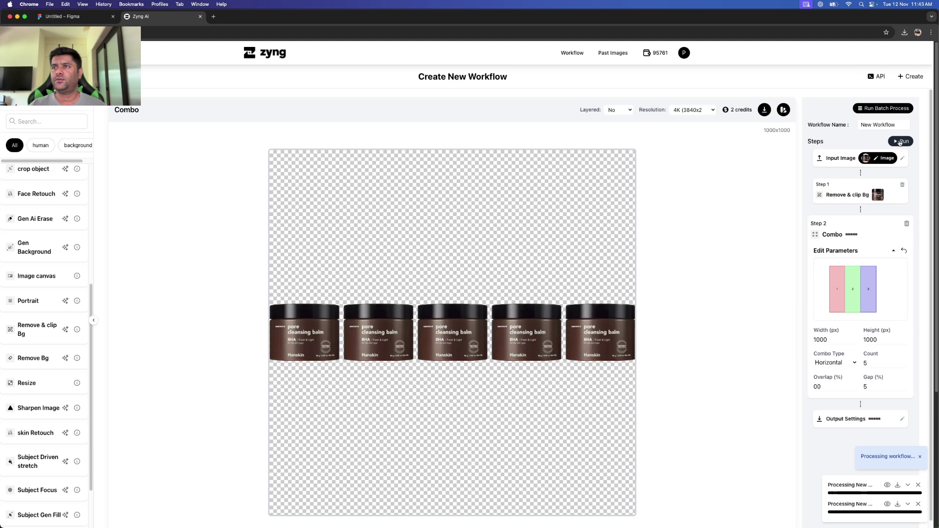
left_click(843, 362)
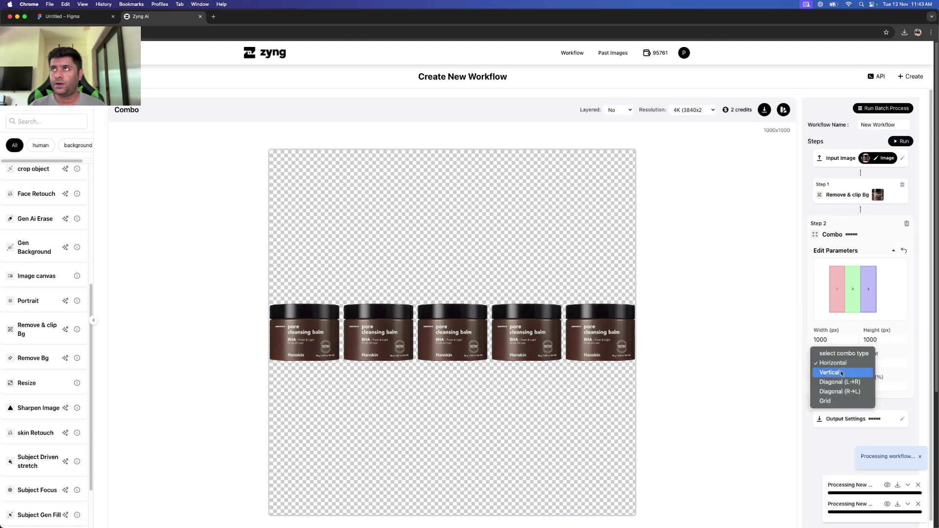
left_click(840, 372)
left_click(895, 141)
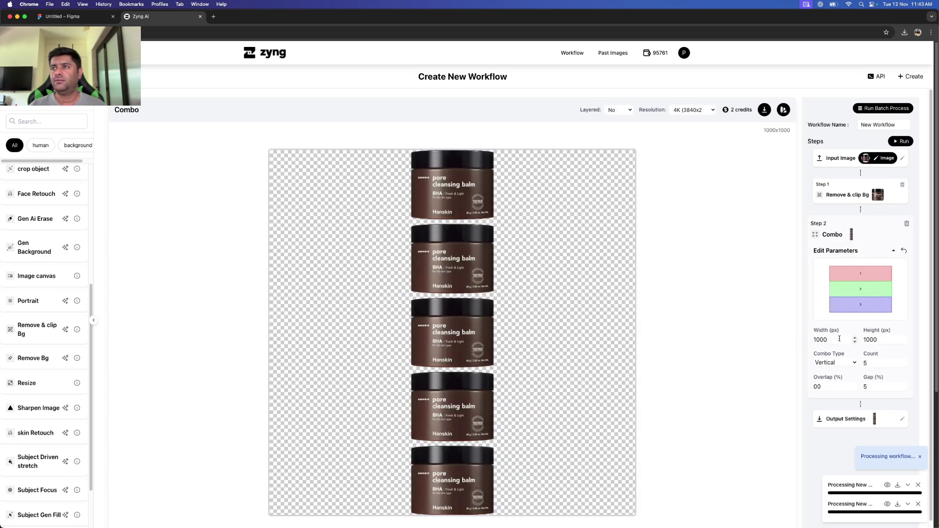
Switch the Combo layout to Diagonal (L→R) and preview step 1's clipped jar
left_click(848, 368)
left_click(844, 371)
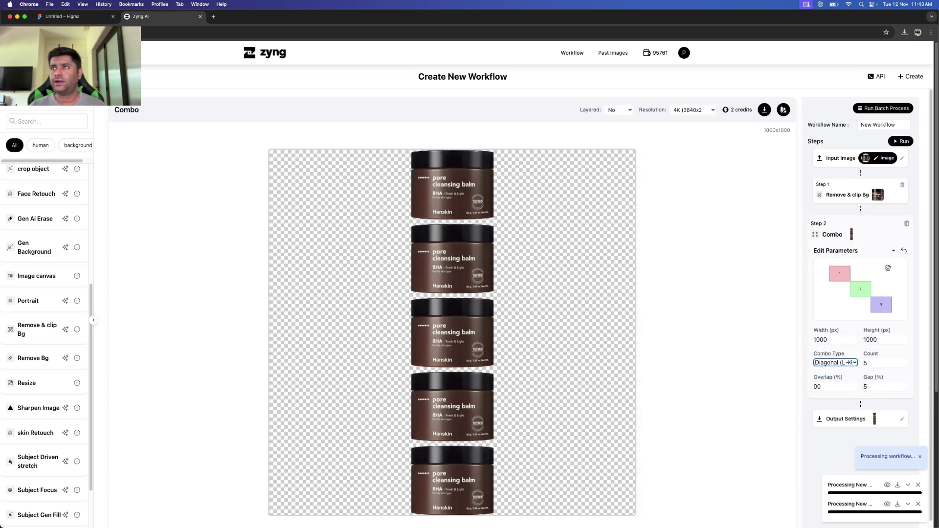
left_click(901, 163)
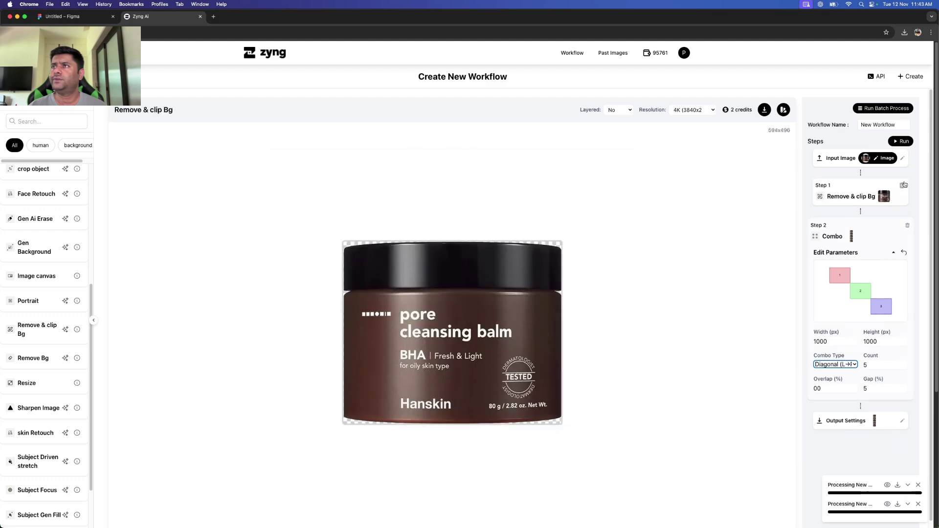
Render the five jars Diagonal (L→R), then switch to Diagonal (R→L) and rerun
left_click(902, 142)
left_click(903, 142)
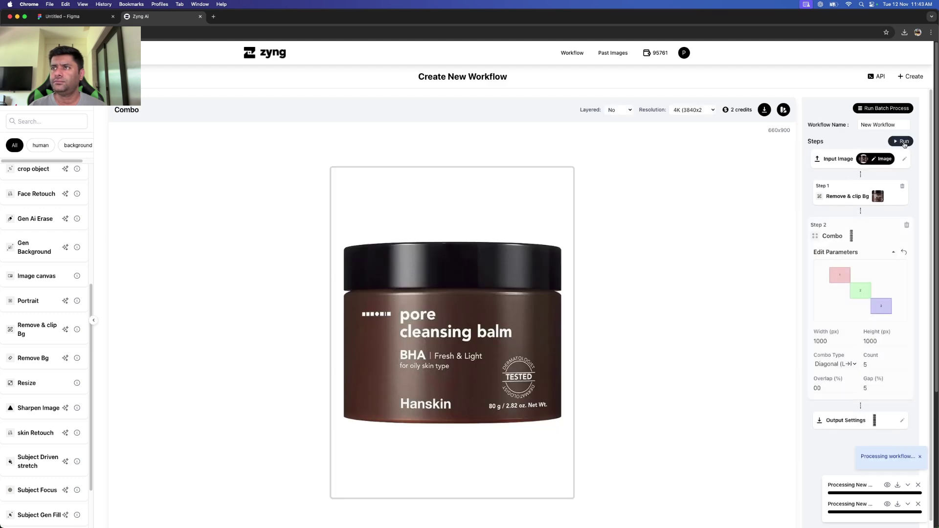
left_click(845, 364)
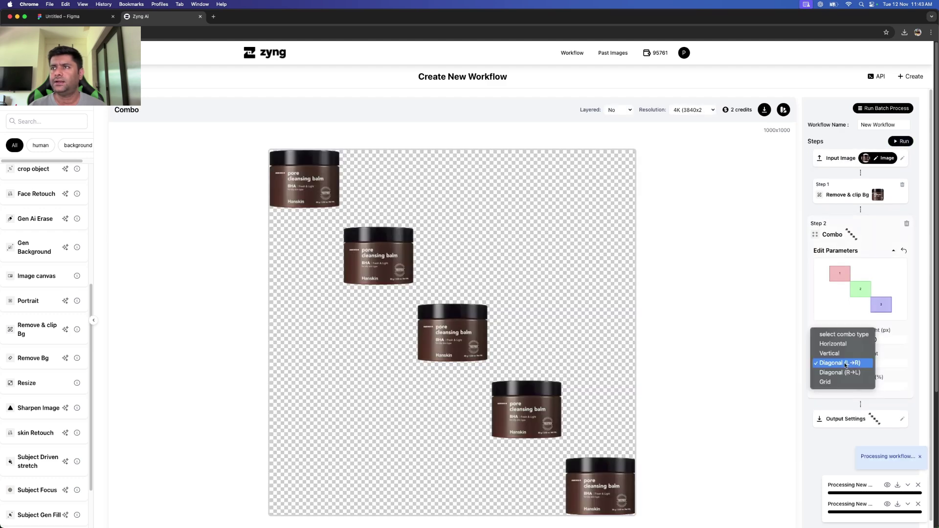
left_click(846, 371)
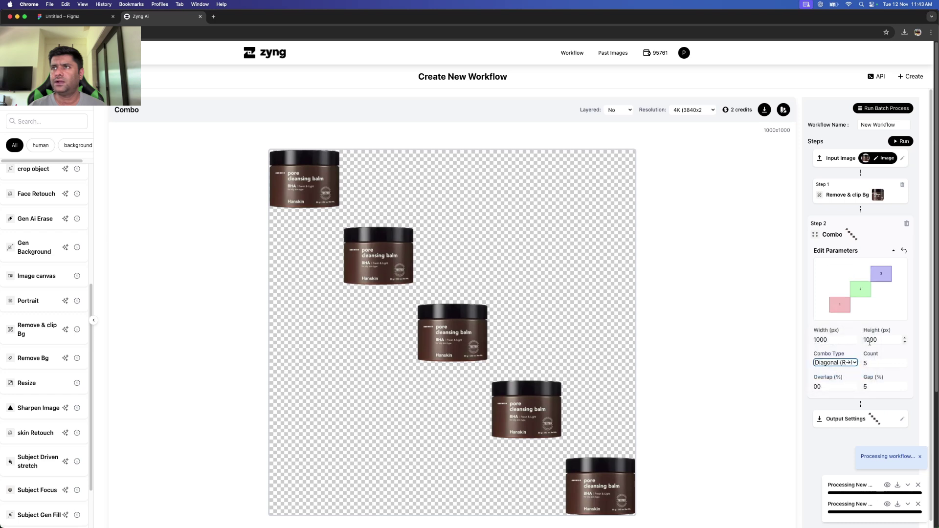
left_click(902, 141)
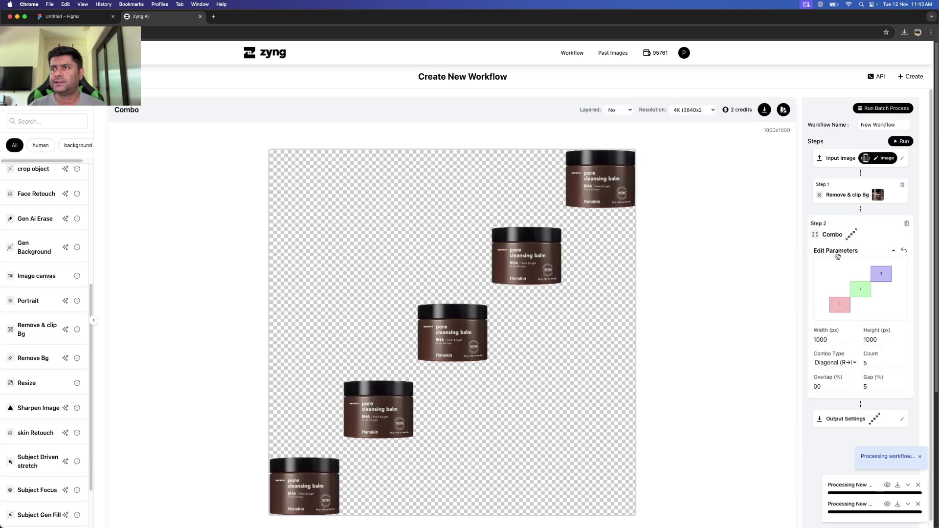
Set the Combo overlap to 3% and gap to 00, then rerun the diagonal jars
left_click_drag(838, 386, 810, 387)
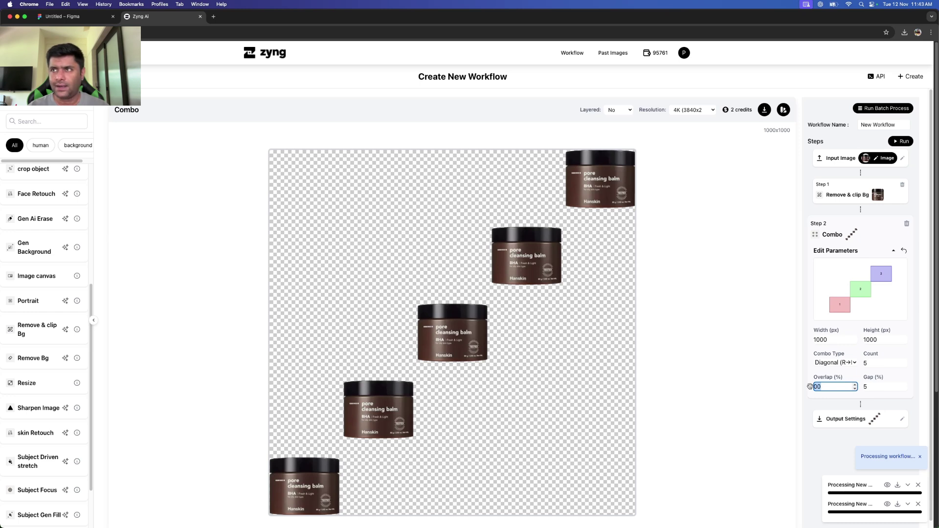
type("3")
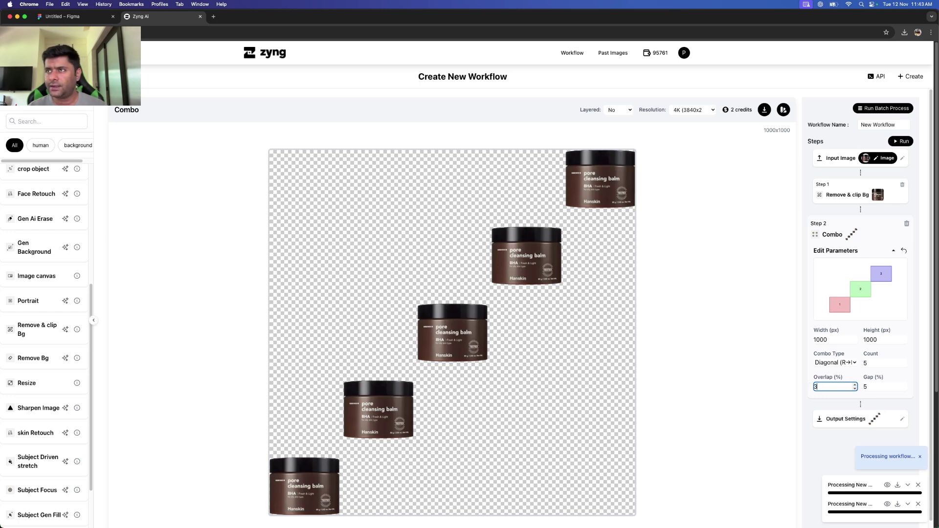
left_click(862, 386)
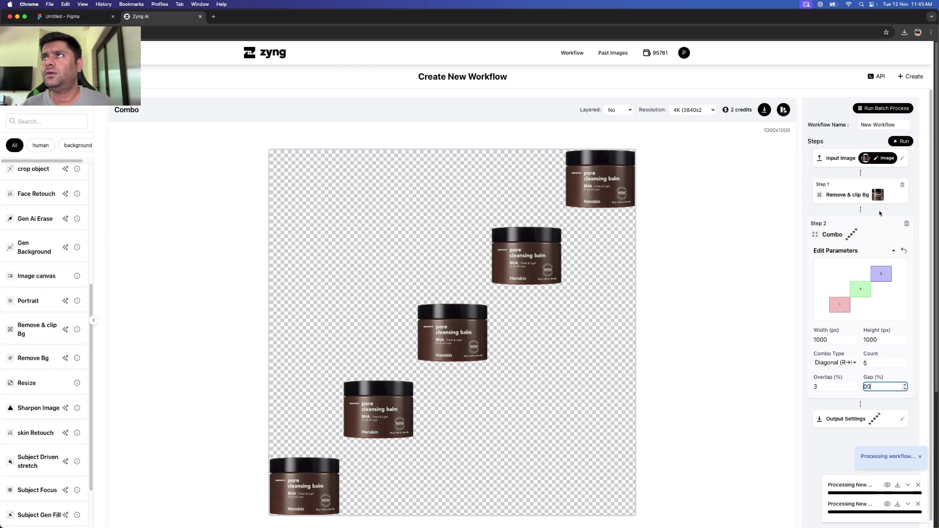
left_click(902, 143)
left_click(901, 143)
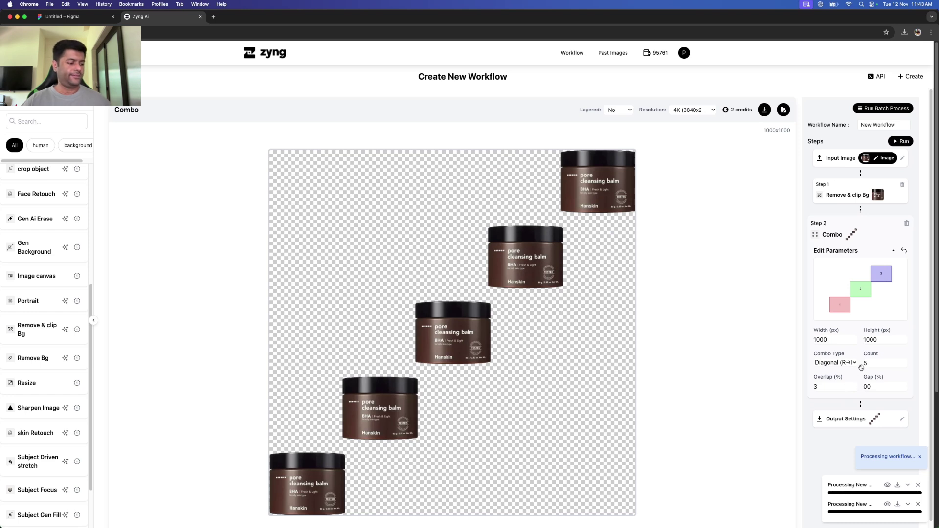
Change the Combo overlap from 3 to 10% and rerun the workflow
left_click_drag(838, 387, 797, 389)
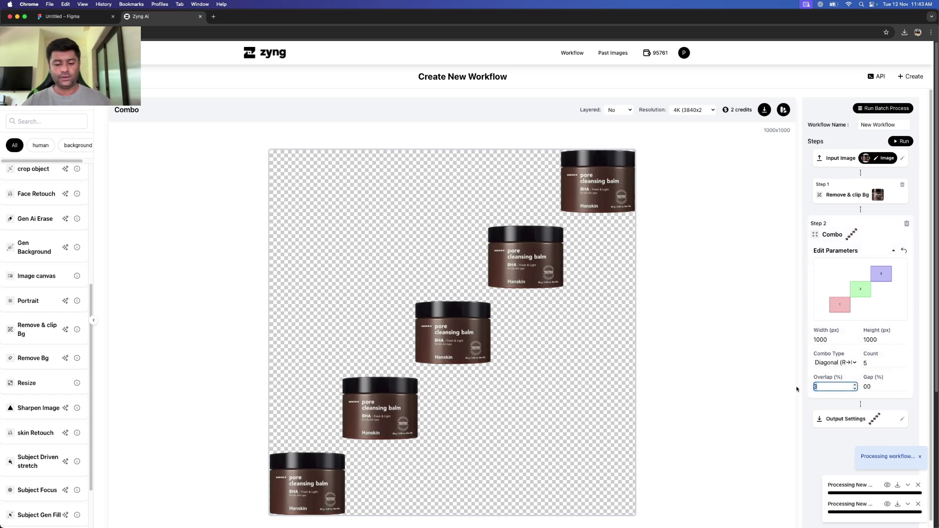
type("10")
left_click(902, 141)
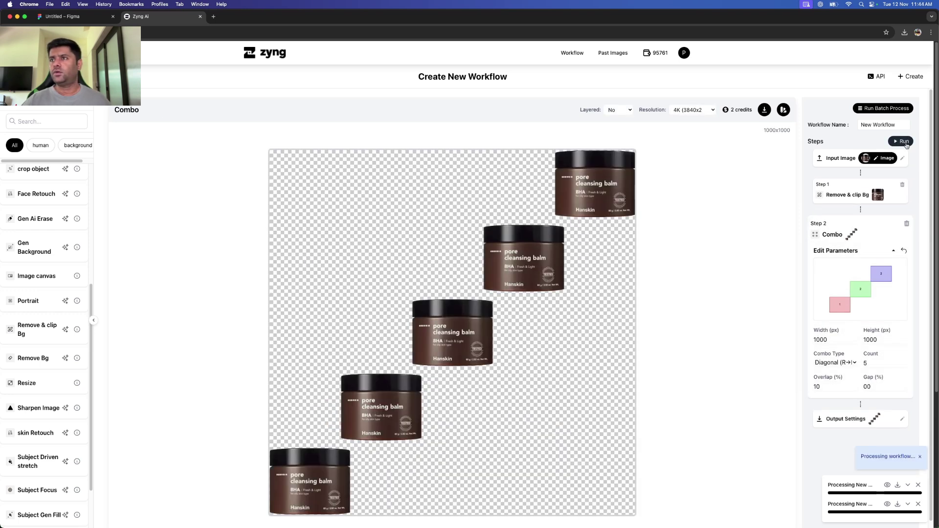
Switch the Combo type from diagonal to Horizontal, rerun, and view the original input image
left_click(857, 365)
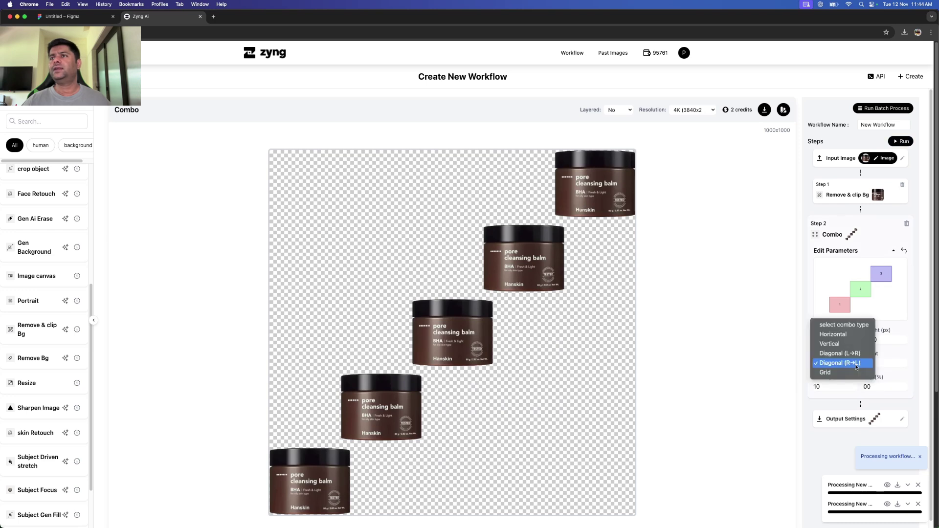
left_click(841, 334)
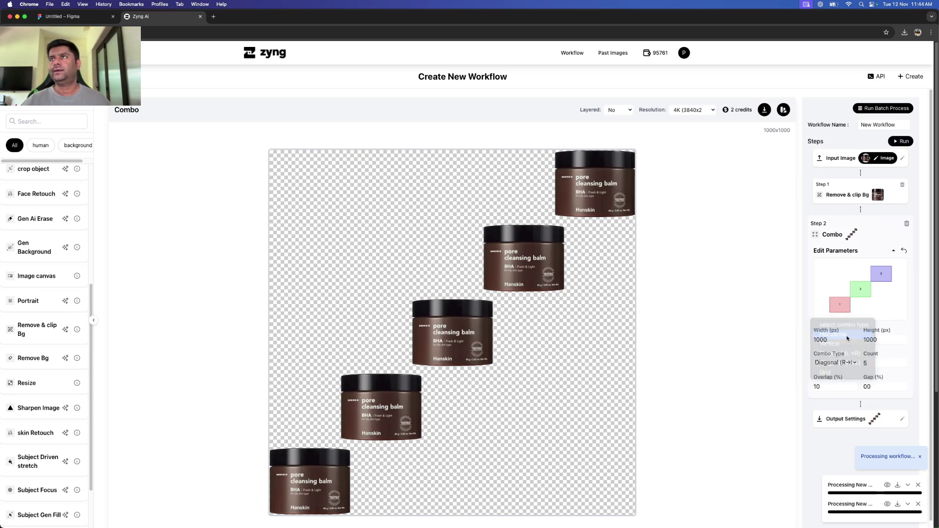
left_click(903, 141)
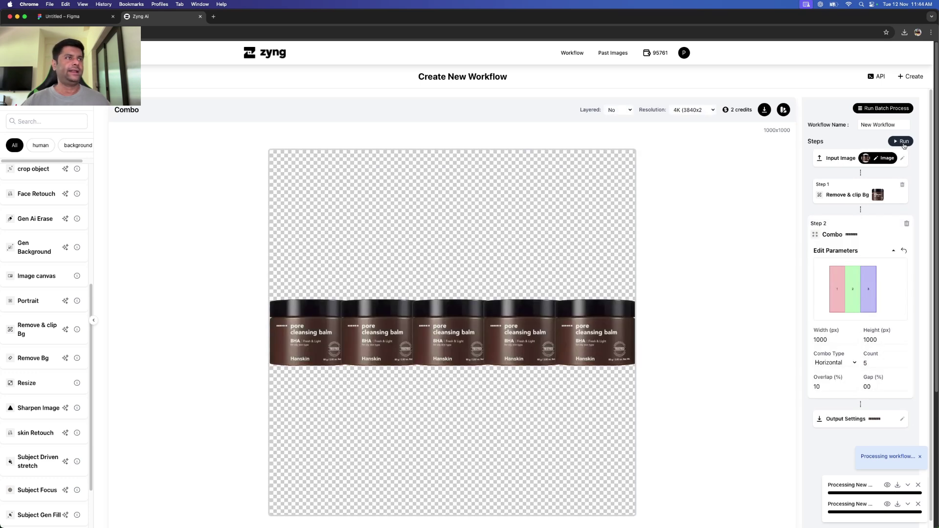
left_click(904, 142)
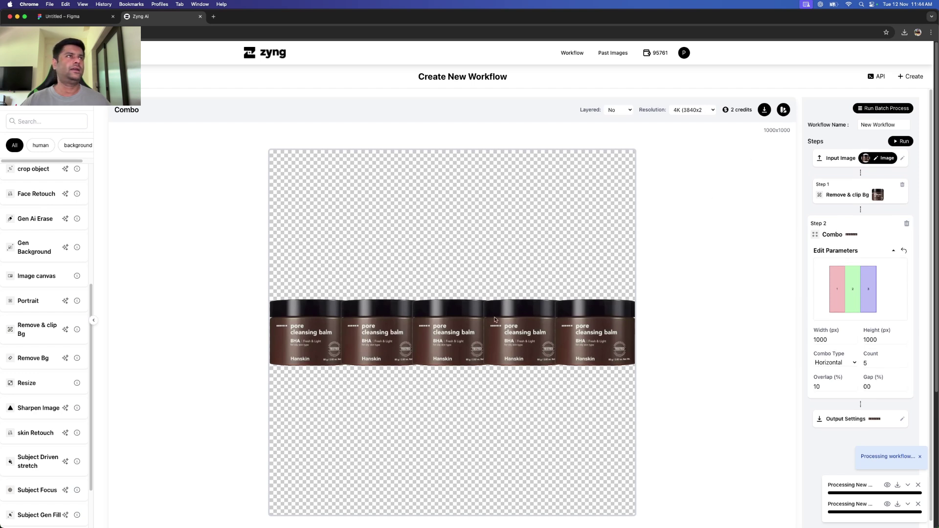
Add a Color Bg step with #FFFFFF after Combo and rerun the workflow
scroll(48, 215, "up", 5)
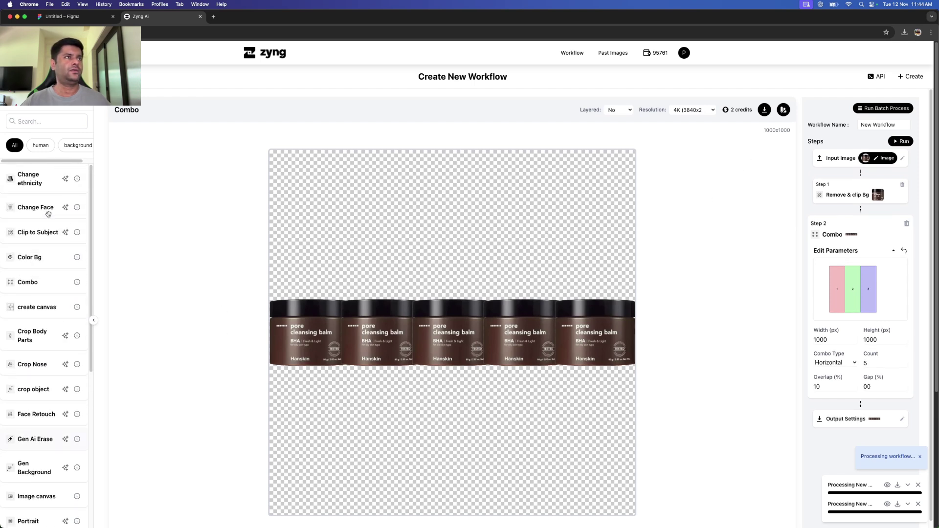
left_click(44, 254)
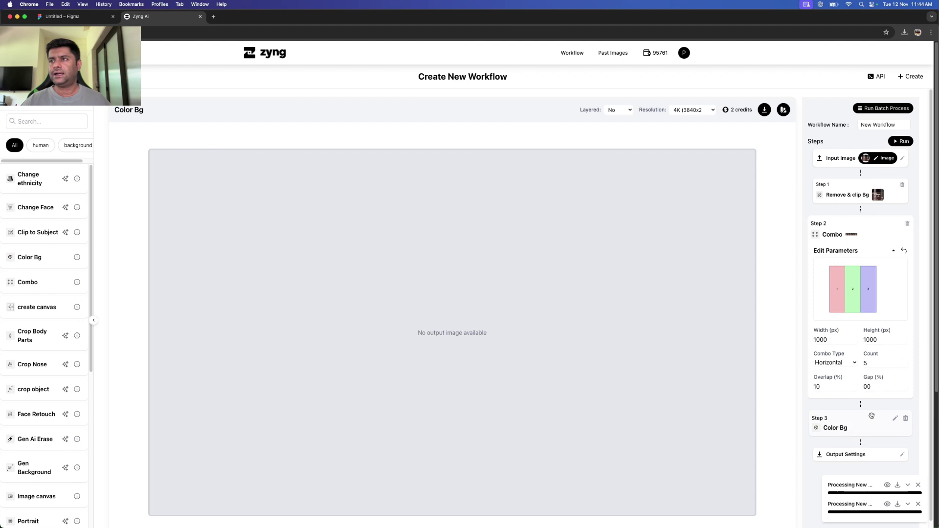
left_click(897, 418)
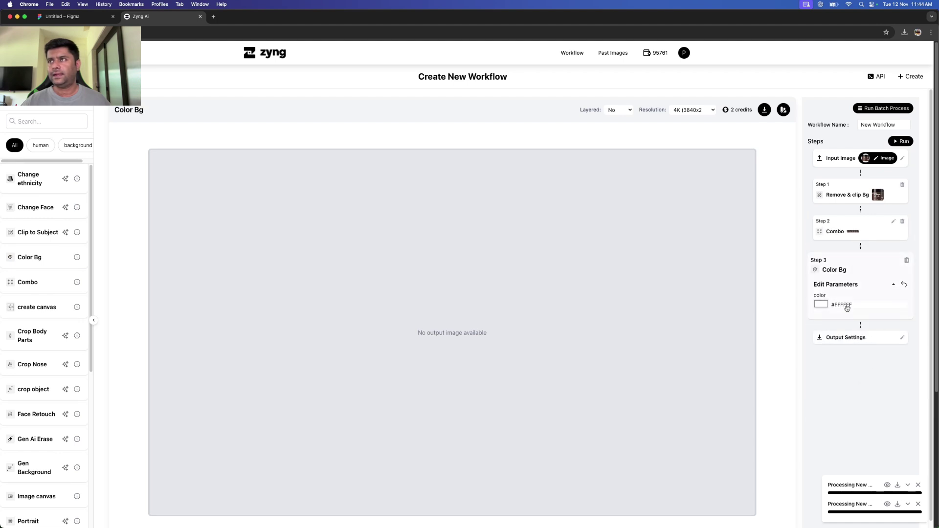
left_click(841, 157)
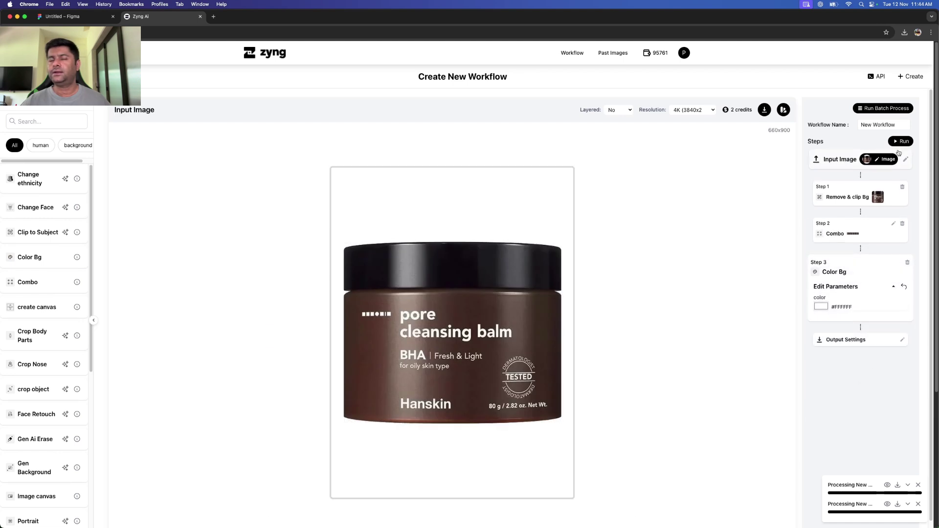
left_click(900, 141)
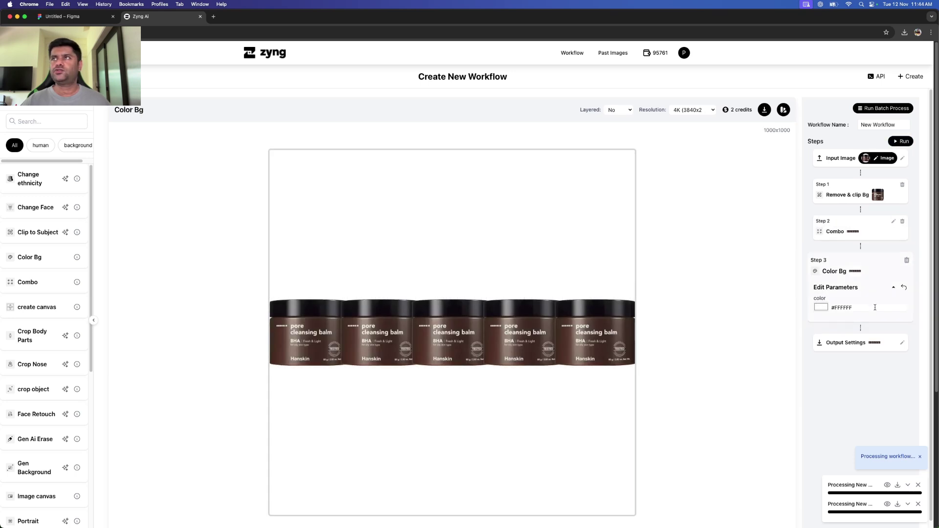
left_click(878, 158)
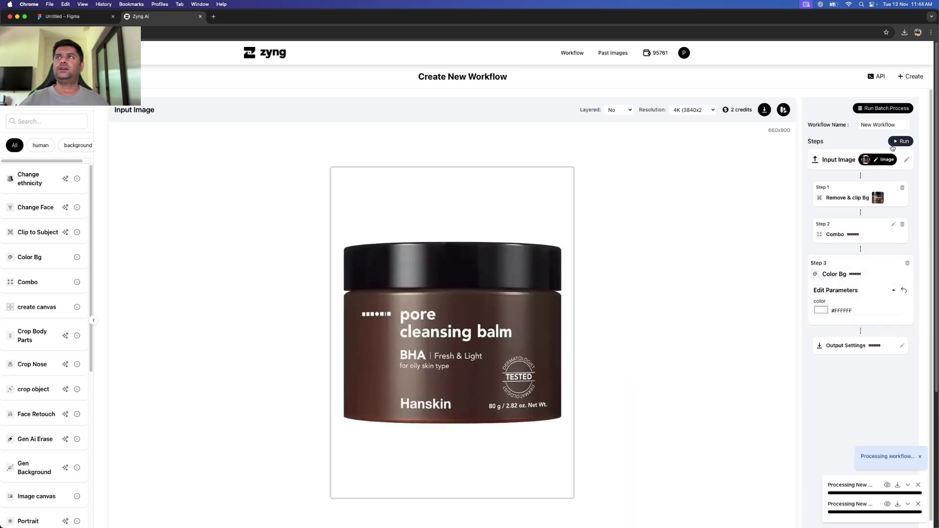
Replace the batch images with all 26 files from product samples and start the batch run
left_click(881, 109)
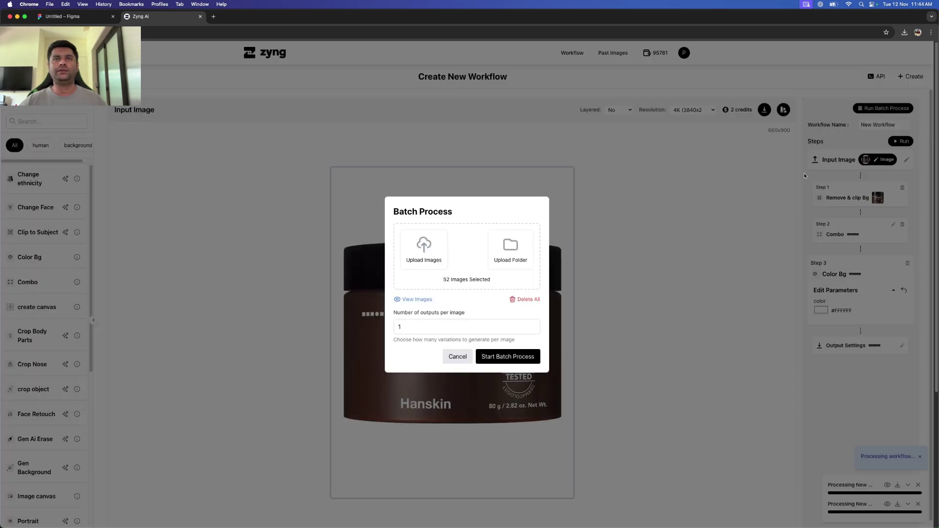
left_click(529, 300)
left_click(419, 267)
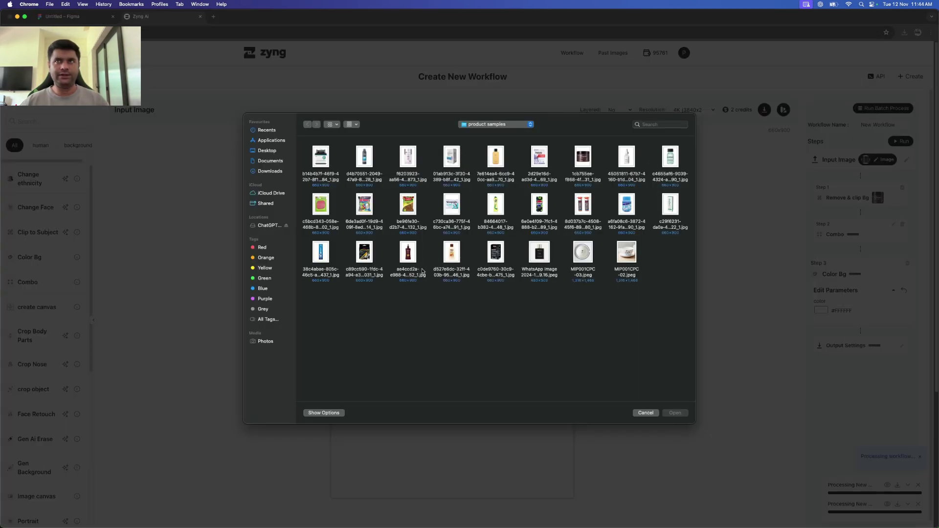
key("super+a")
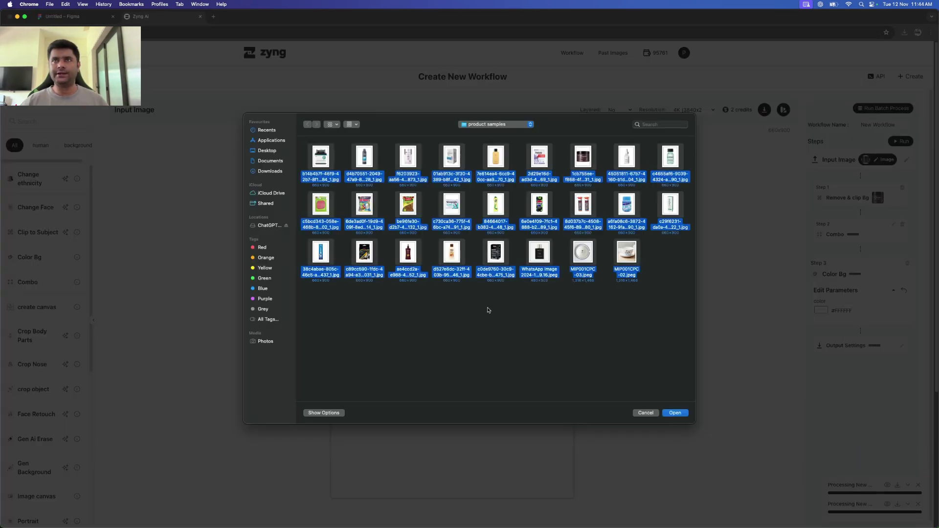
left_click(675, 413)
left_click(504, 362)
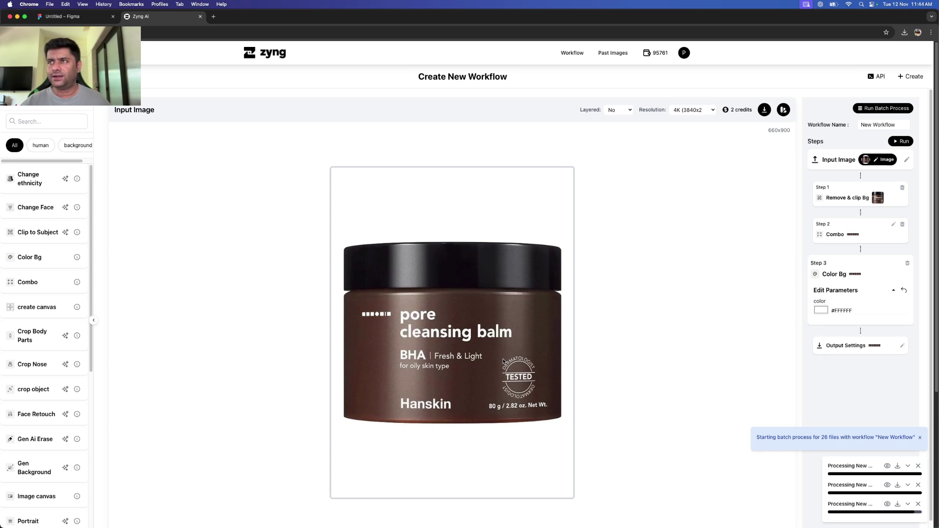
View the newest batch job's output and browse its 24 images, each product shown five times on white
left_click(822, 357)
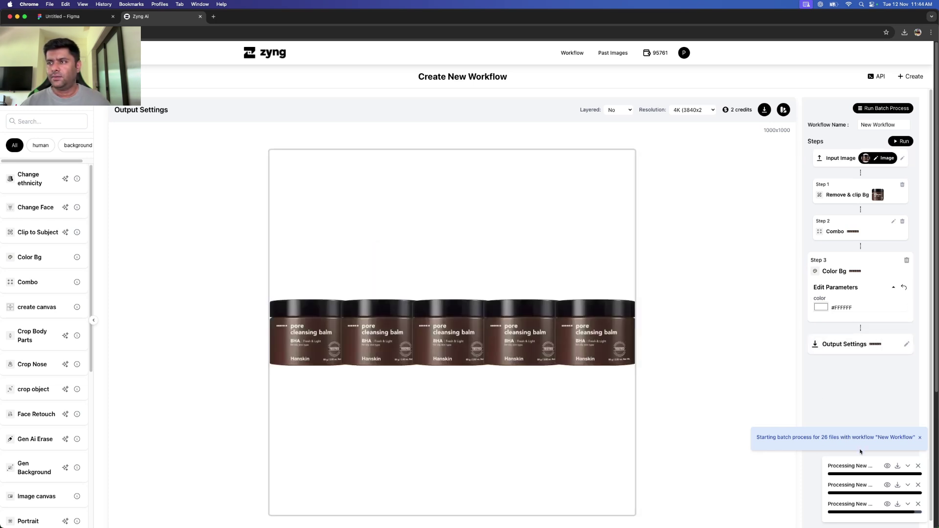
left_click(888, 505)
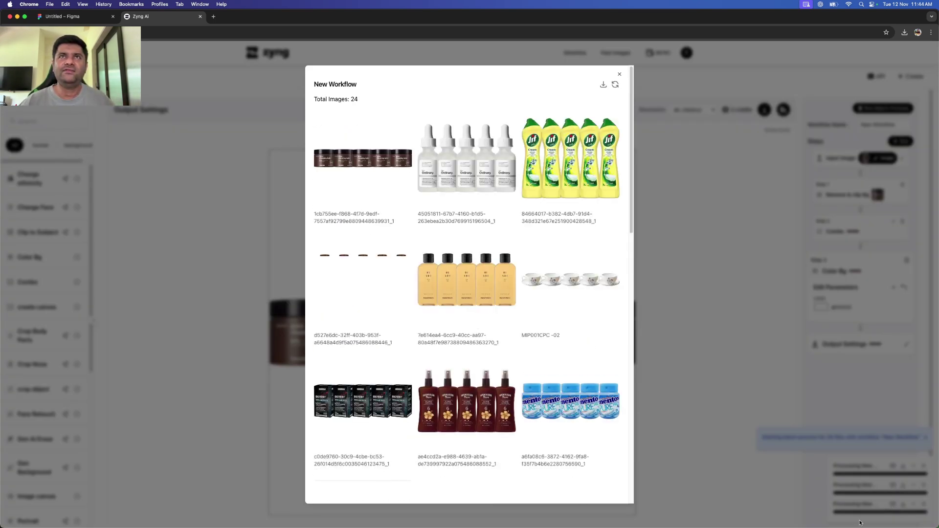
mouse_move(544, 327)
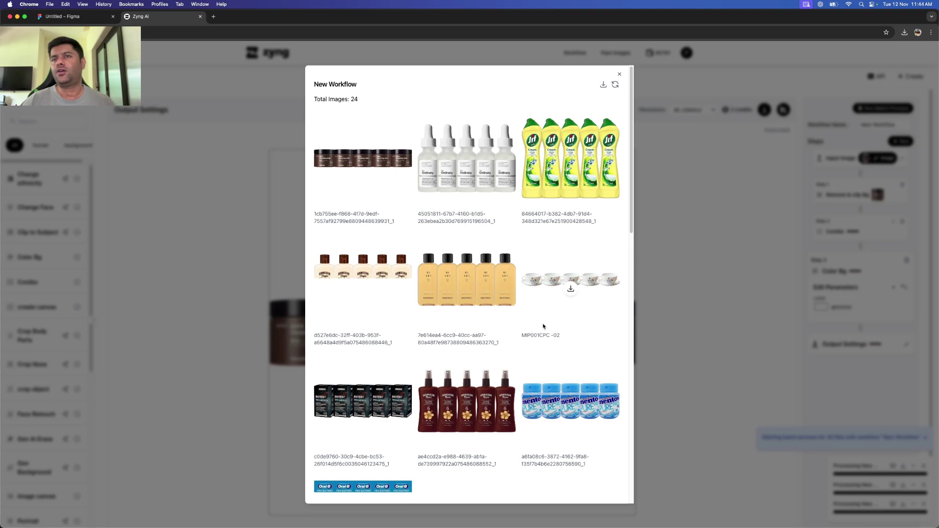
scroll(543, 326, "down", 5)
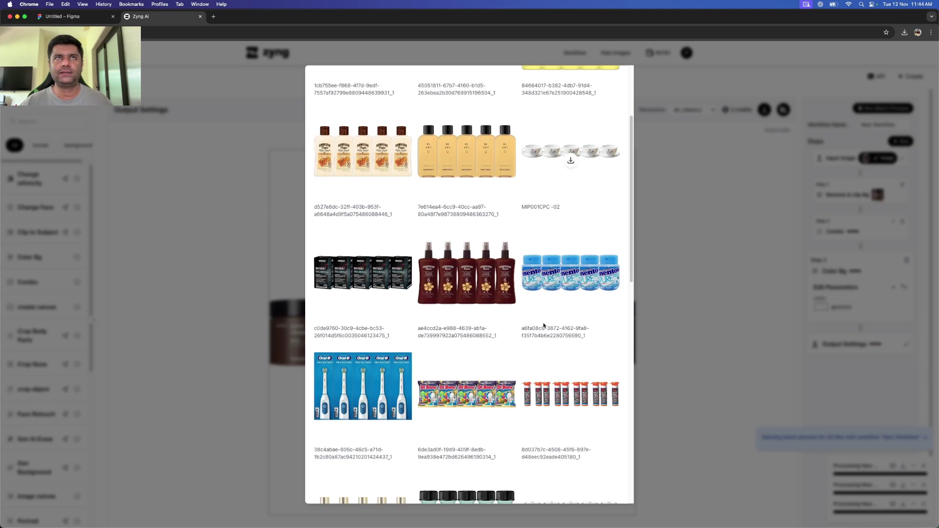
scroll(542, 327, "down", 3)
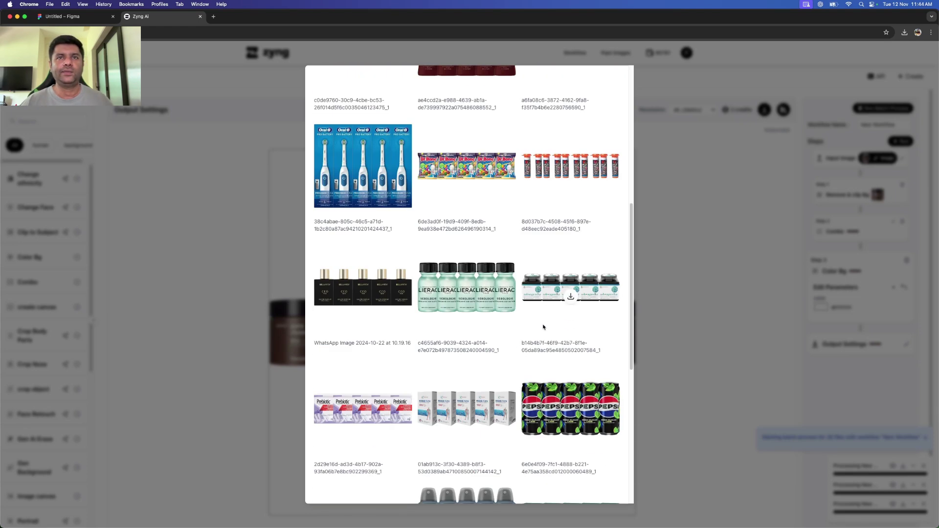
scroll(543, 327, "down", 7)
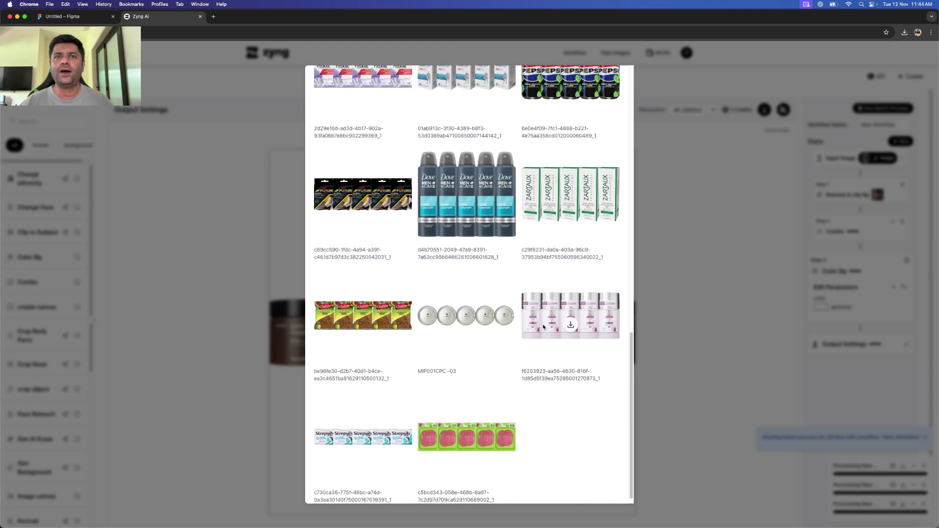
scroll(542, 327, "up", 10)
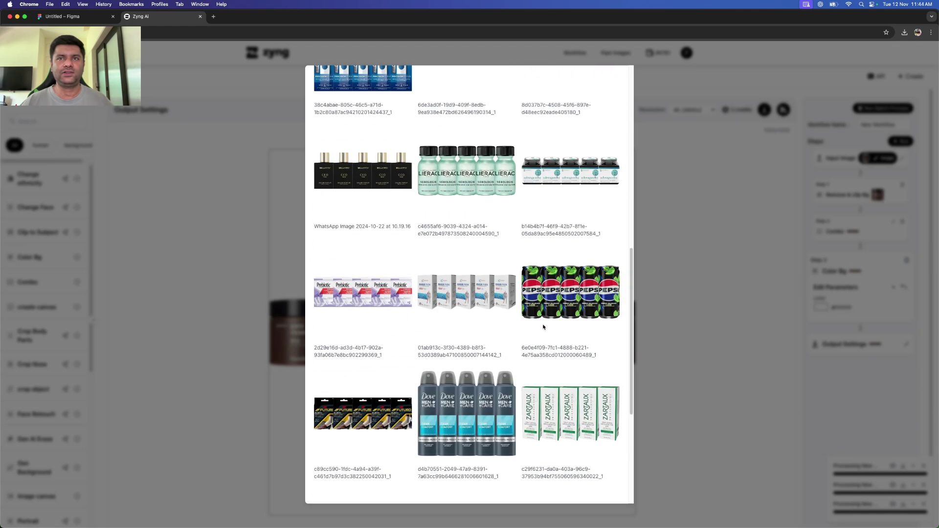